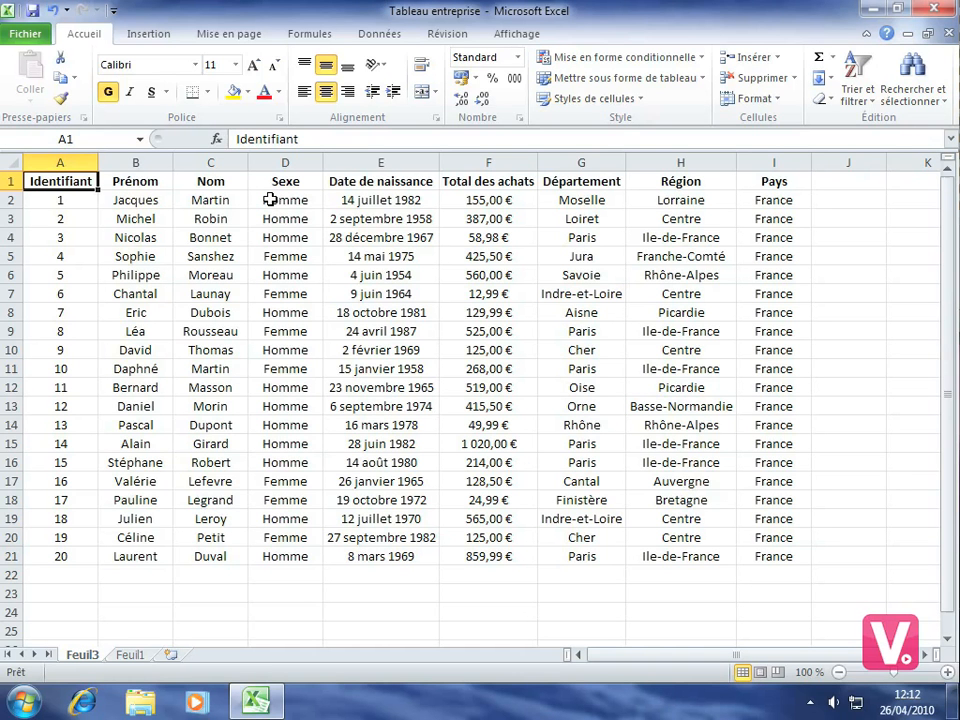
Set up a "Texte qui contient" conditional formatting rule on the Sexe cells D2:D21 for the text "Femme"
{"action": "left_click_drag", "start_coordinate": [276, 199], "coordinate": [287, 552]}
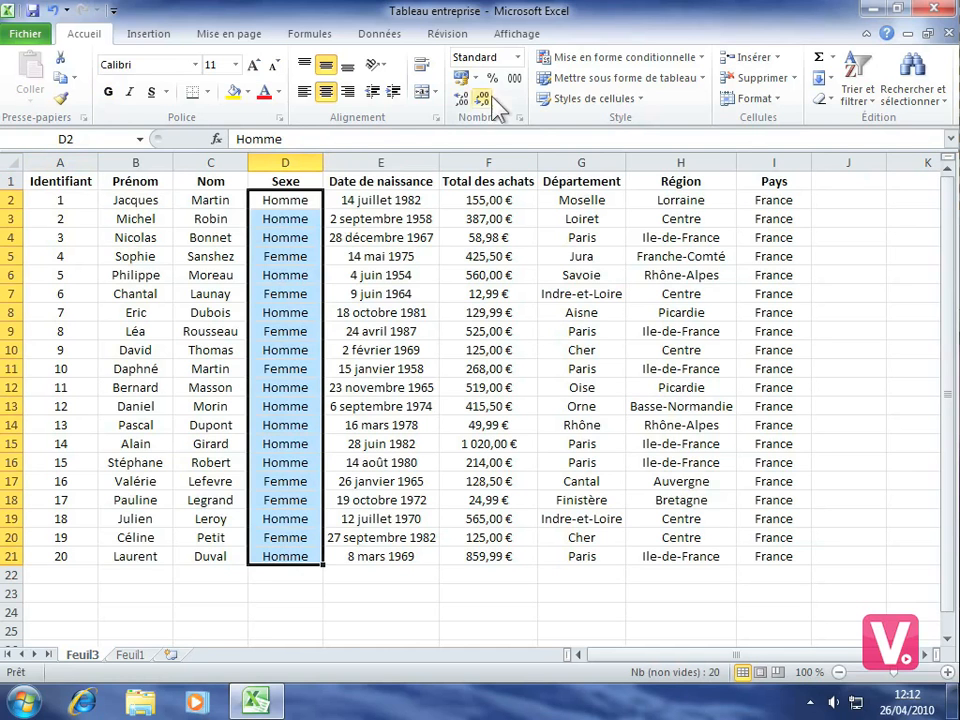
{"action": "left_click", "coordinate": [686, 60]}
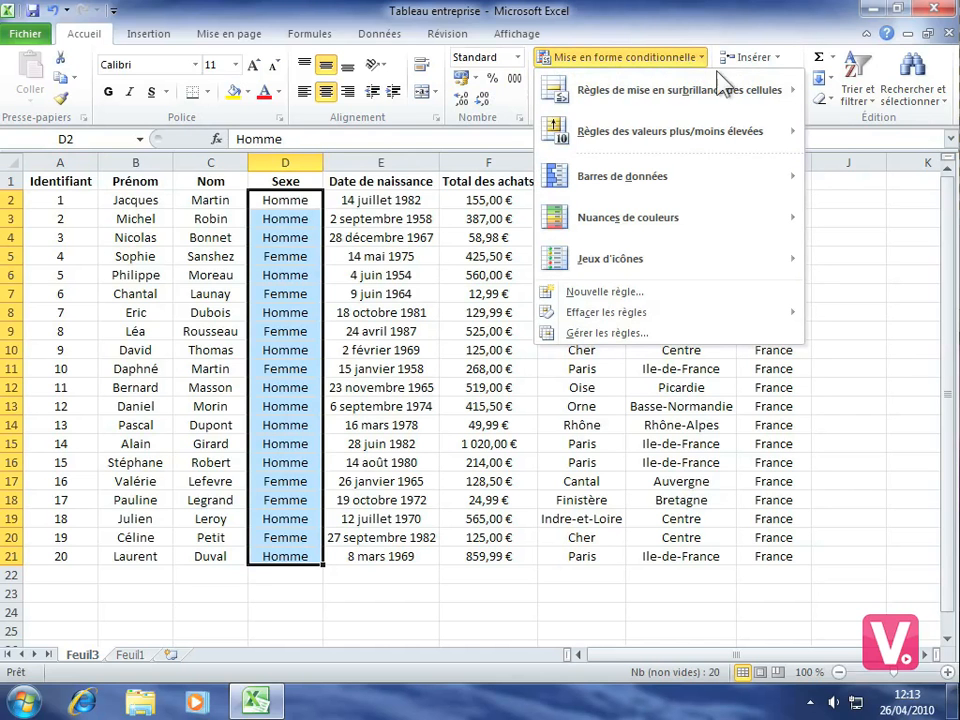
{"action": "mouse_move", "coordinate": [727, 97]}
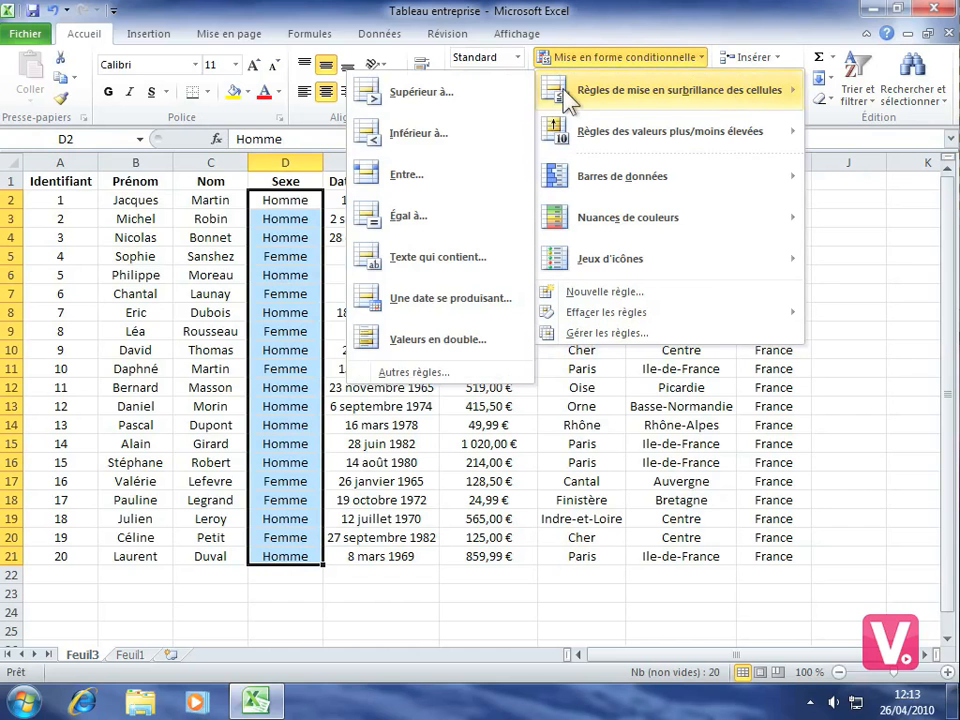
{"action": "left_click", "coordinate": [421, 258]}
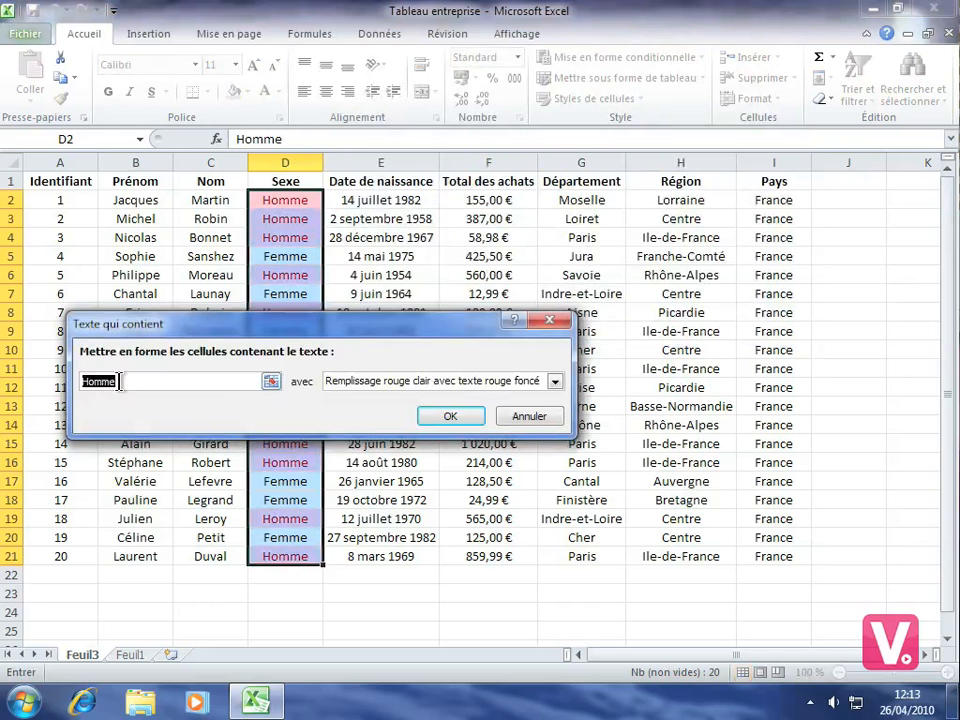
{"action": "type", "text": "Femme"}
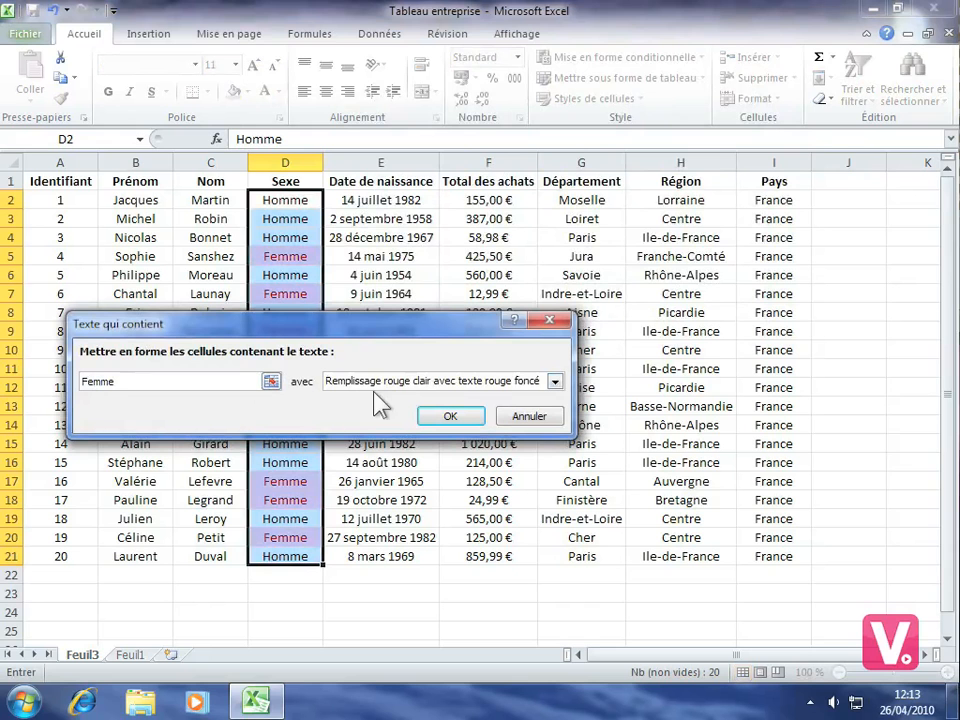
Give the "Femme" rule a custom format of bold red text without strikethrough, and apply it
{"action": "left_click", "coordinate": [554, 382]}
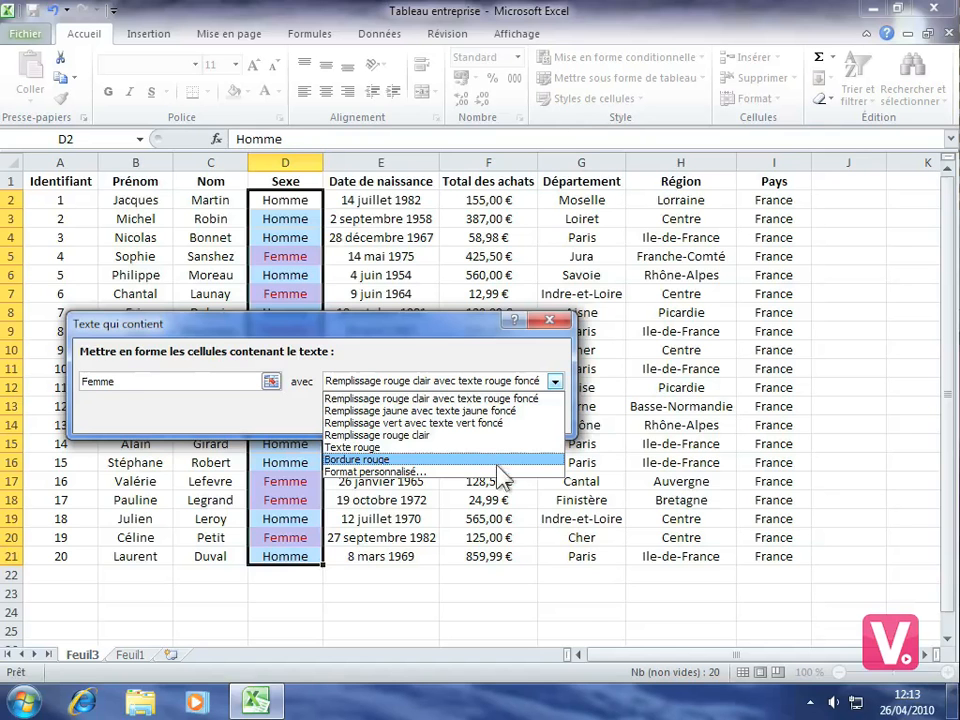
{"action": "left_click", "coordinate": [392, 472]}
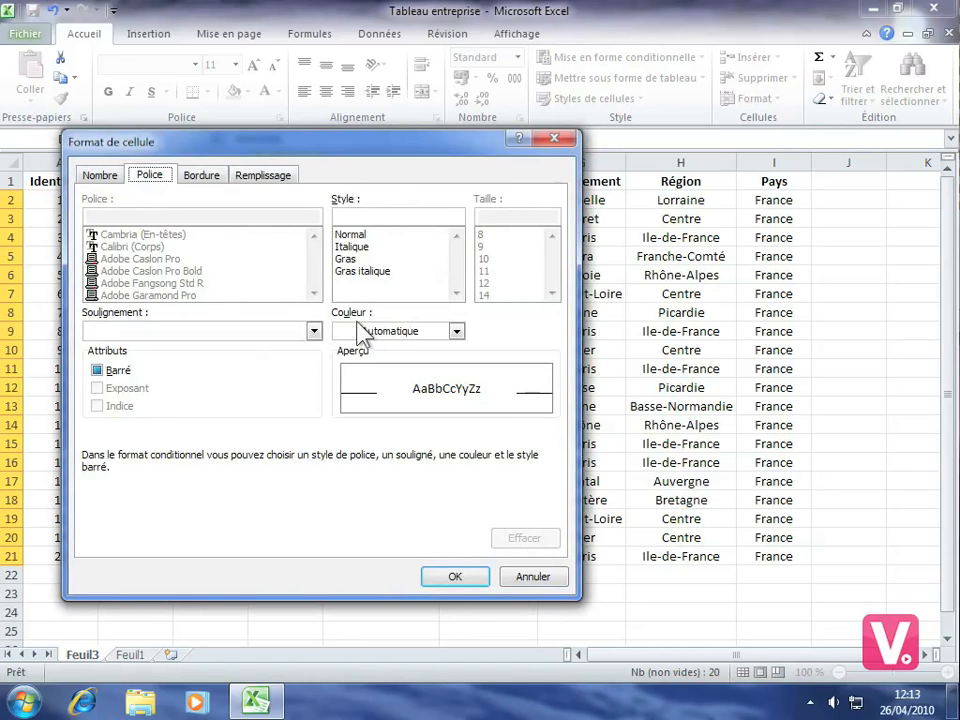
{"action": "left_click", "coordinate": [343, 258]}
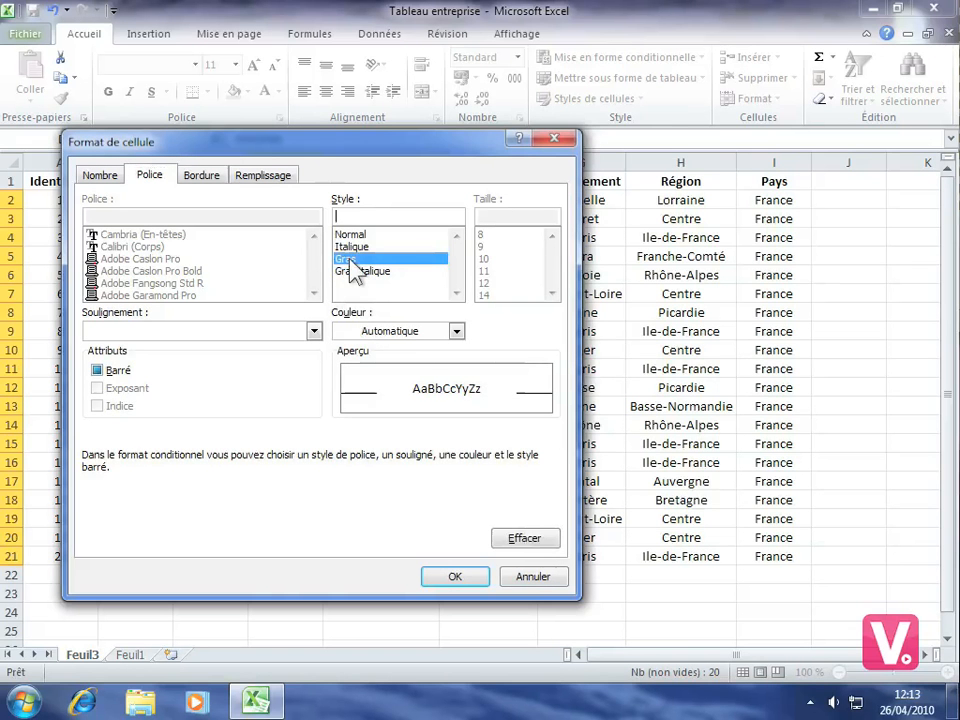
{"action": "left_click", "coordinate": [457, 331]}
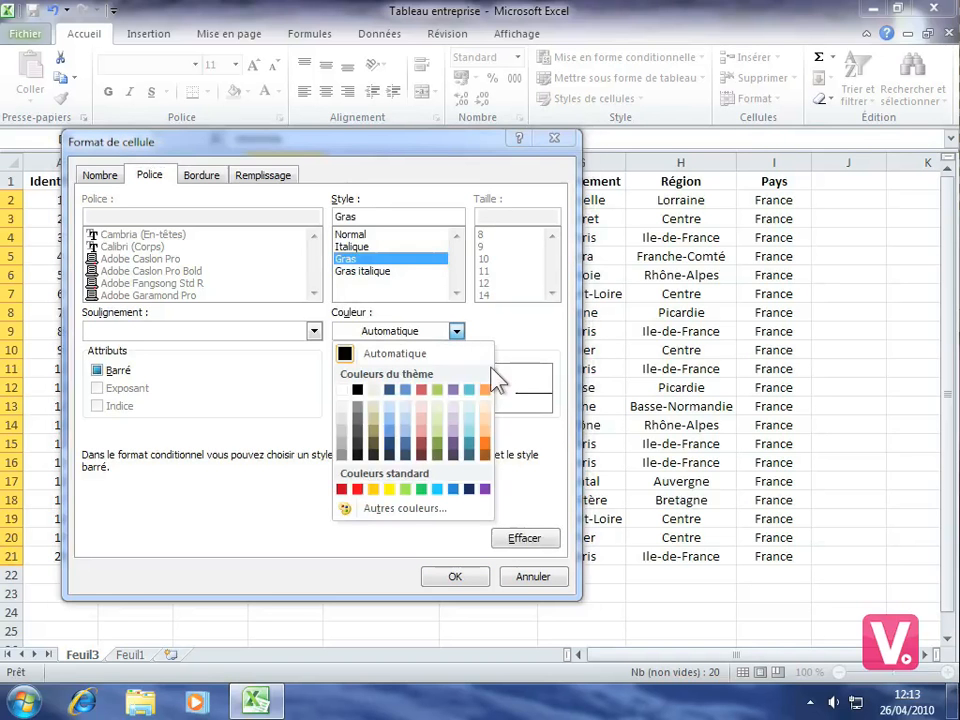
{"action": "left_click", "coordinate": [357, 489]}
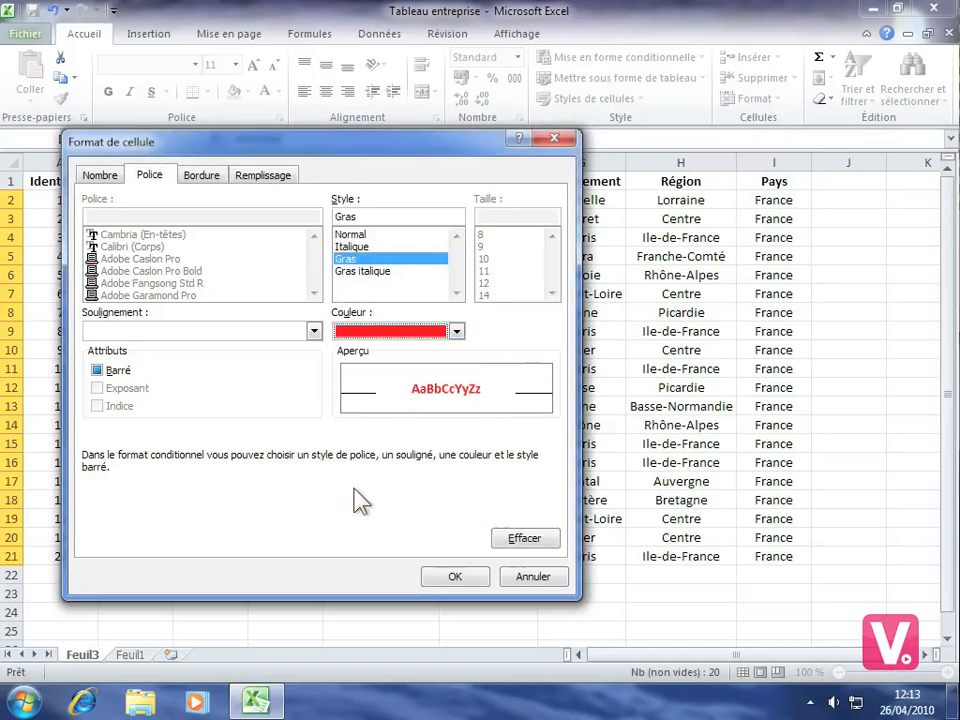
{"action": "left_click", "coordinate": [97, 371]}
{"action": "left_click", "coordinate": [97, 371]}
{"action": "left_click", "coordinate": [453, 577]}
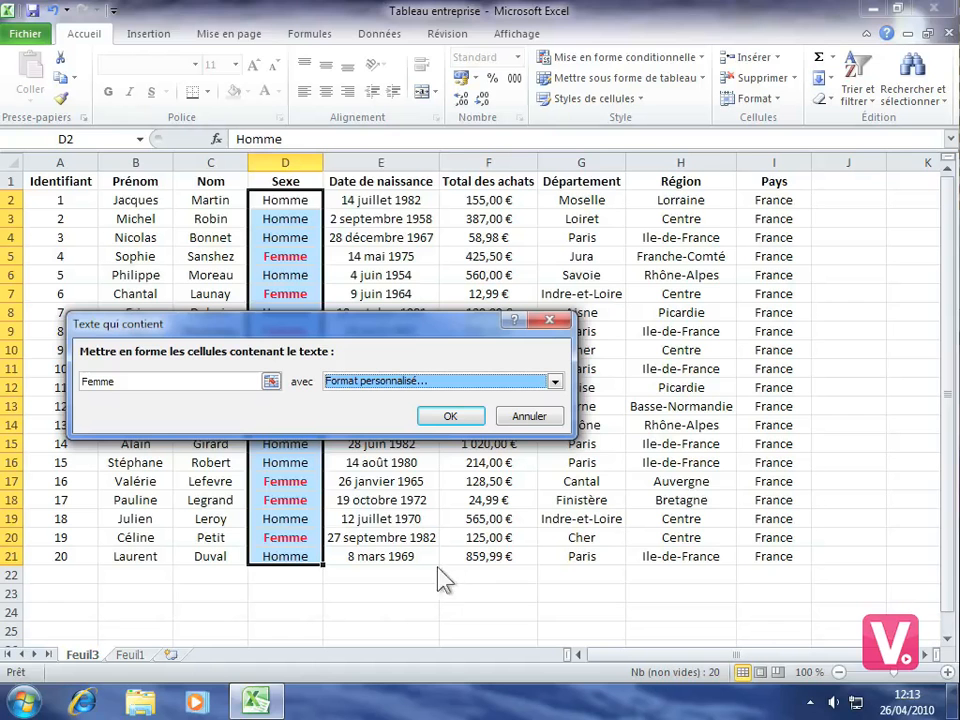
{"action": "left_click", "coordinate": [450, 416]}
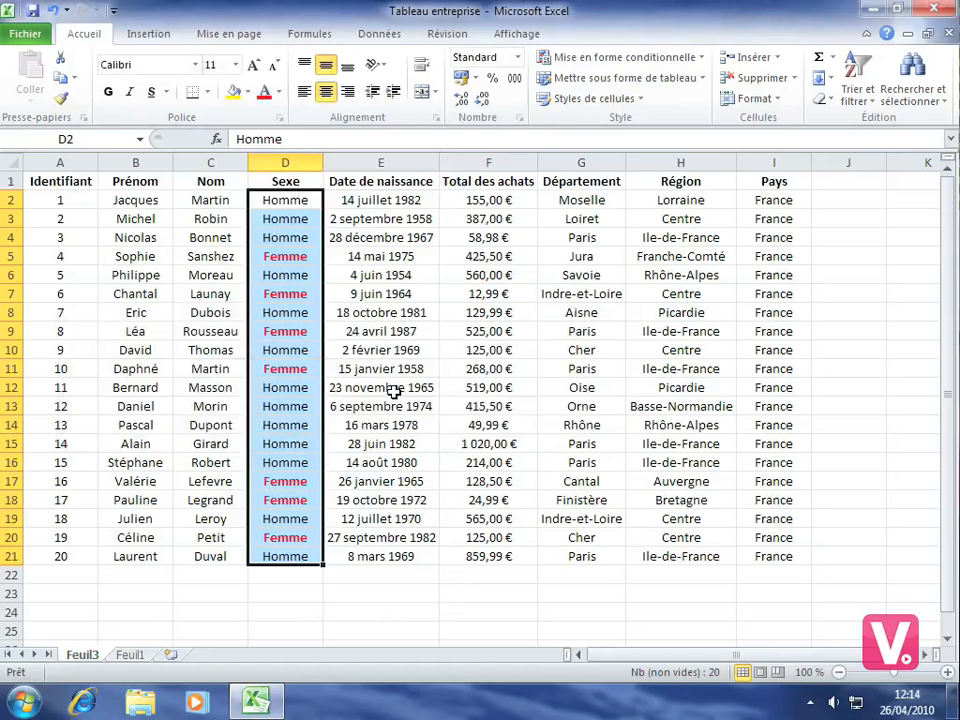
{"action": "left_click", "coordinate": [404, 316]}
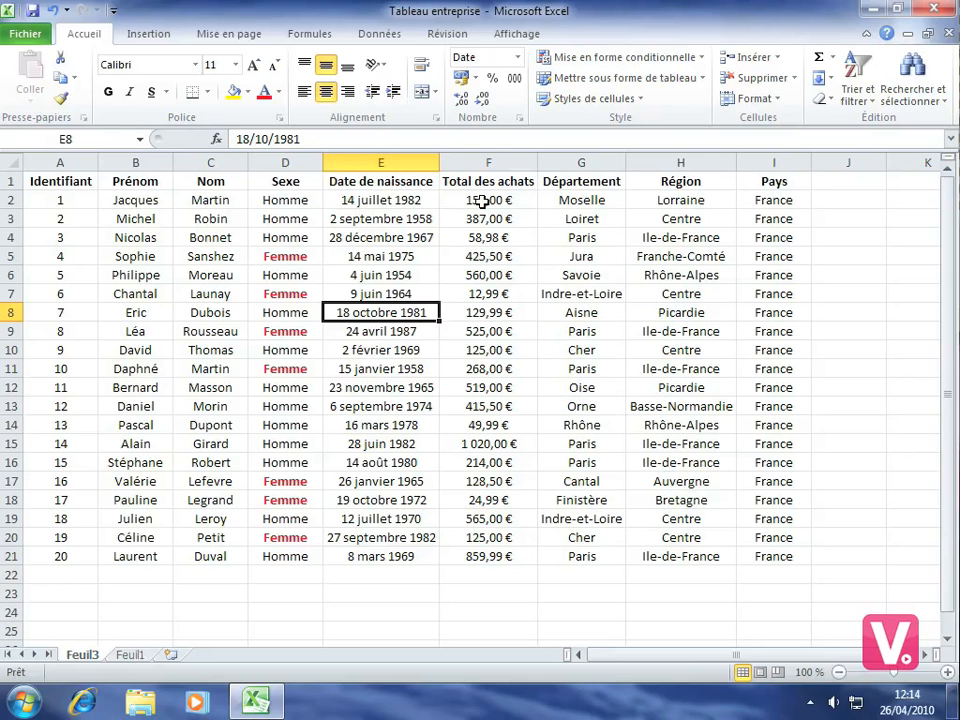
Apply green gradient data bars to the Total des achats values in F2:F21
{"action": "left_click_drag", "start_coordinate": [483, 201], "coordinate": [483, 553]}
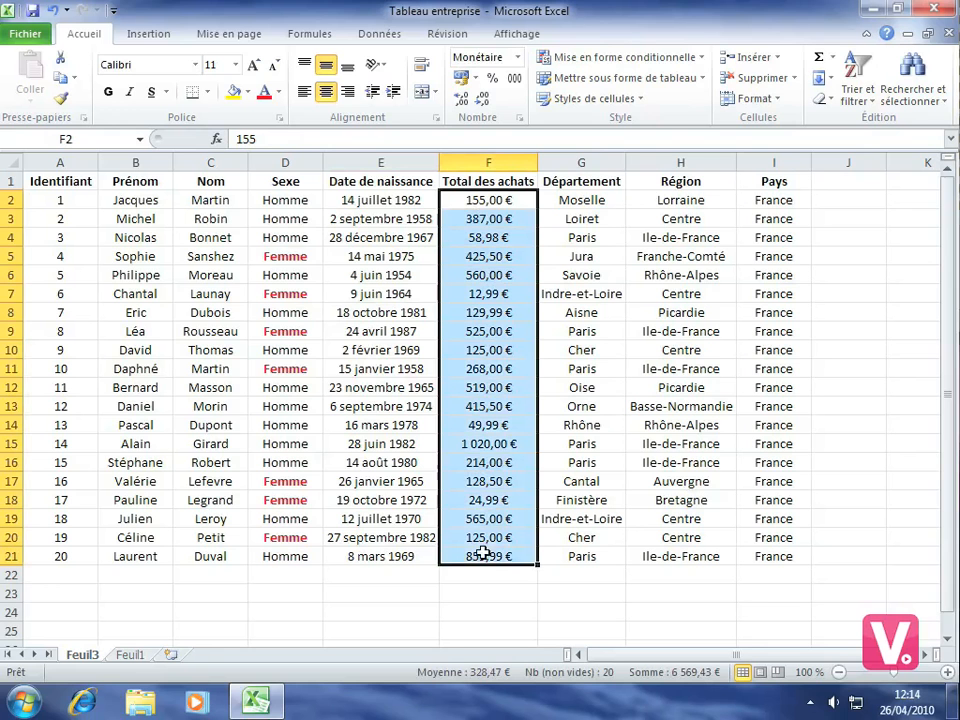
{"action": "left_click", "coordinate": [628, 58]}
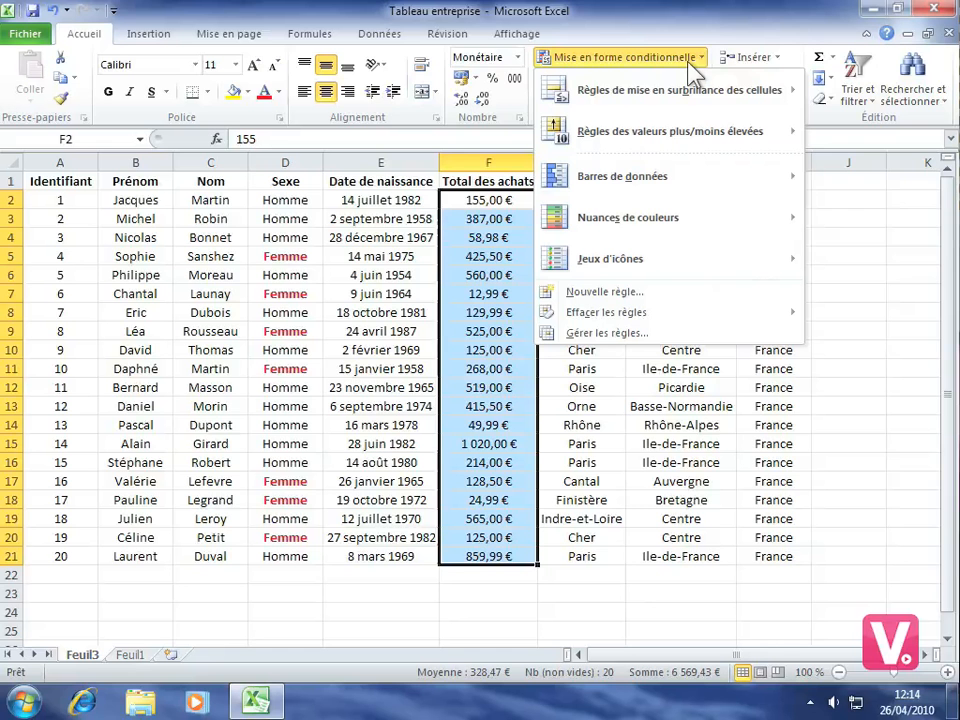
{"action": "mouse_move", "coordinate": [742, 190]}
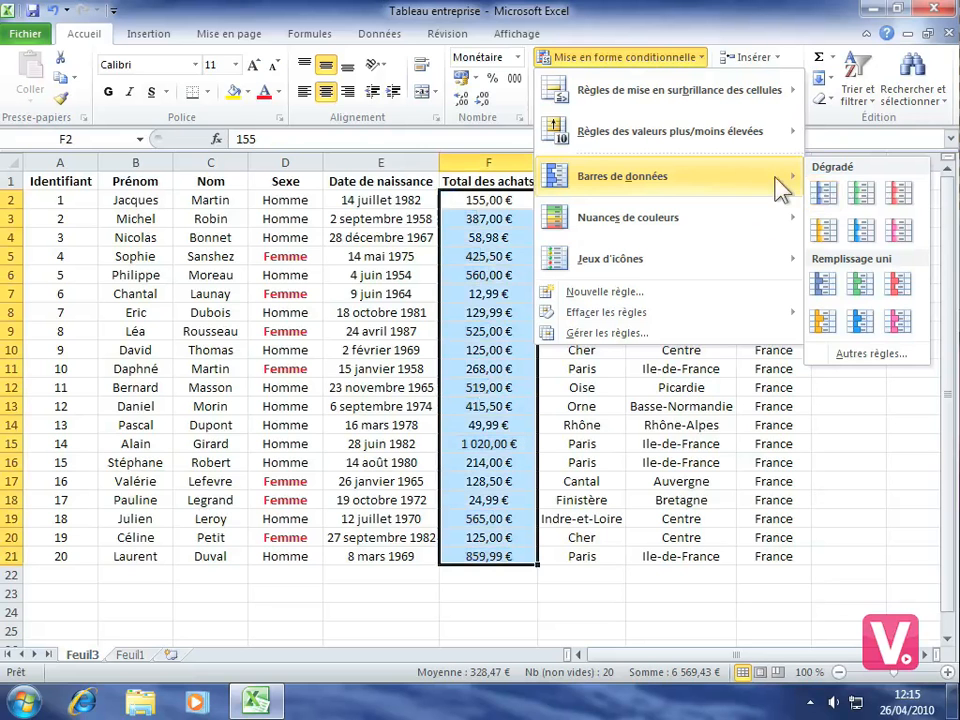
{"action": "mouse_move", "coordinate": [730, 222]}
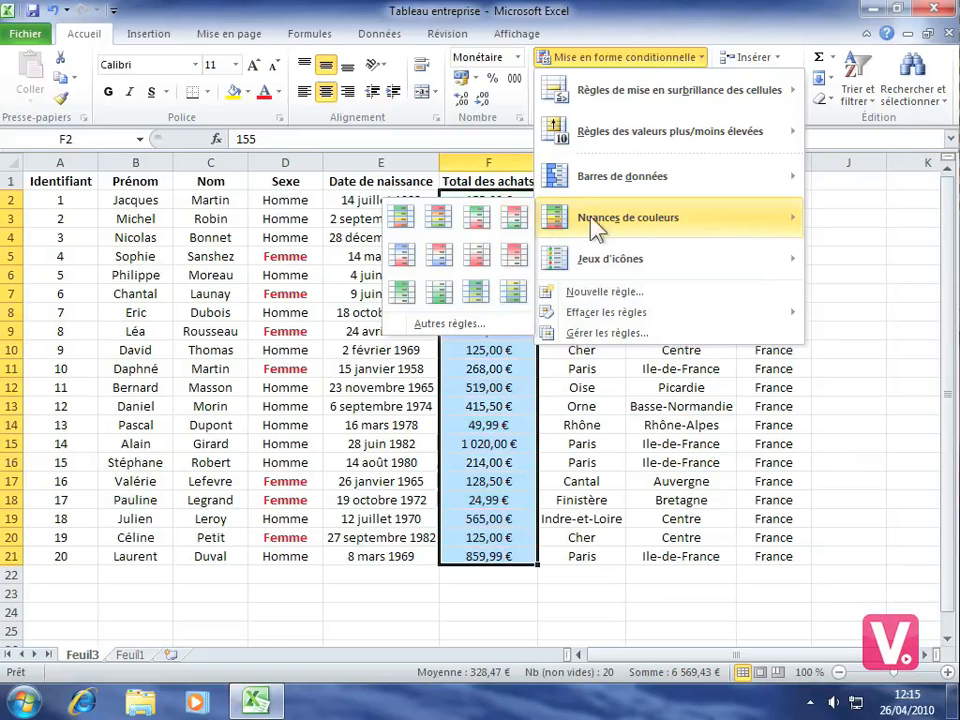
{"action": "mouse_move", "coordinate": [643, 262]}
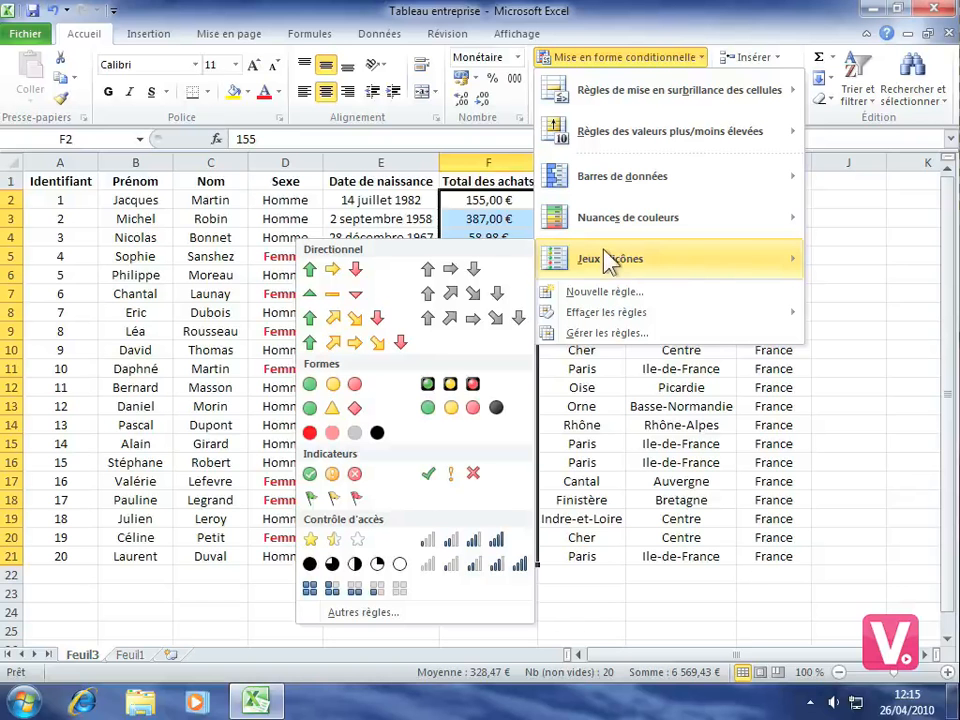
{"action": "mouse_move", "coordinate": [786, 190]}
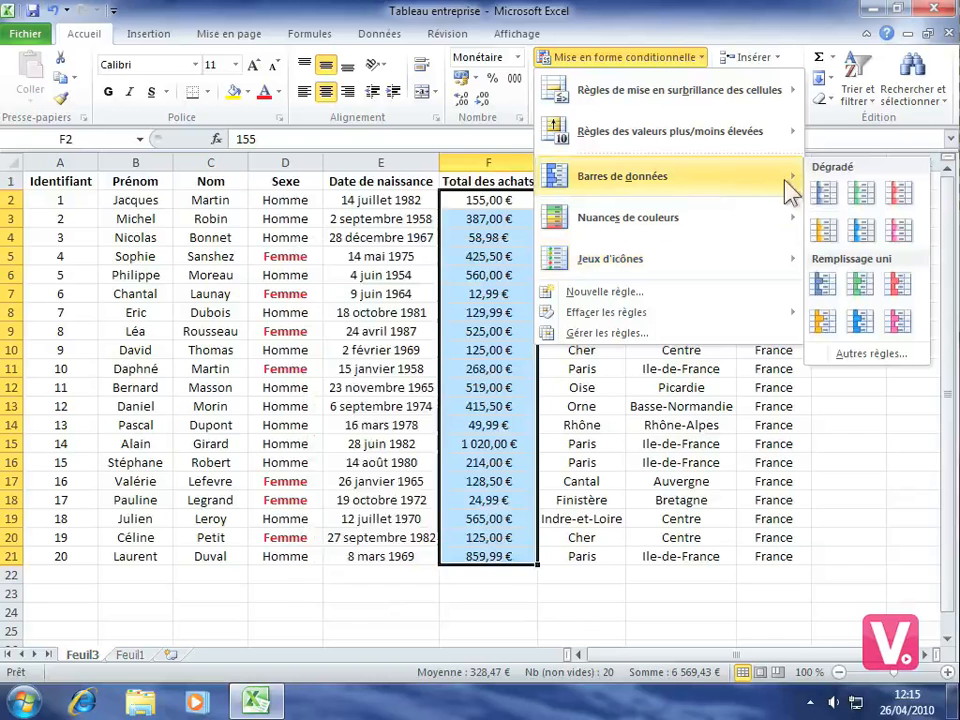
{"action": "left_click", "coordinate": [862, 196]}
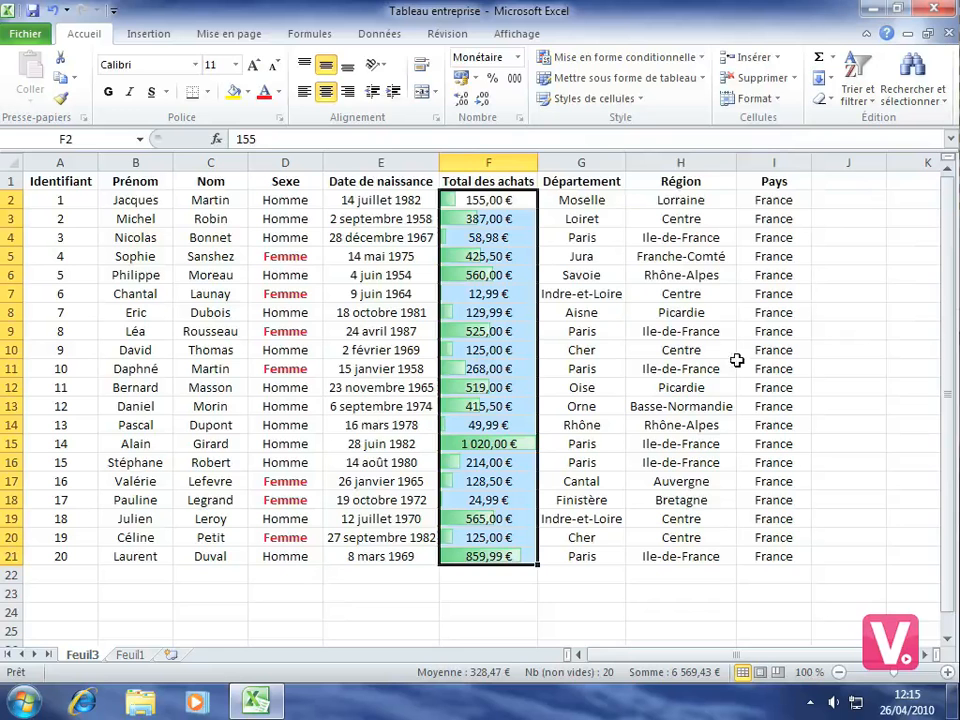
Create a new conditional formatting rule on cell G14 that formats only cells containing "Cellules vides"
{"action": "left_click", "coordinate": [620, 424]}
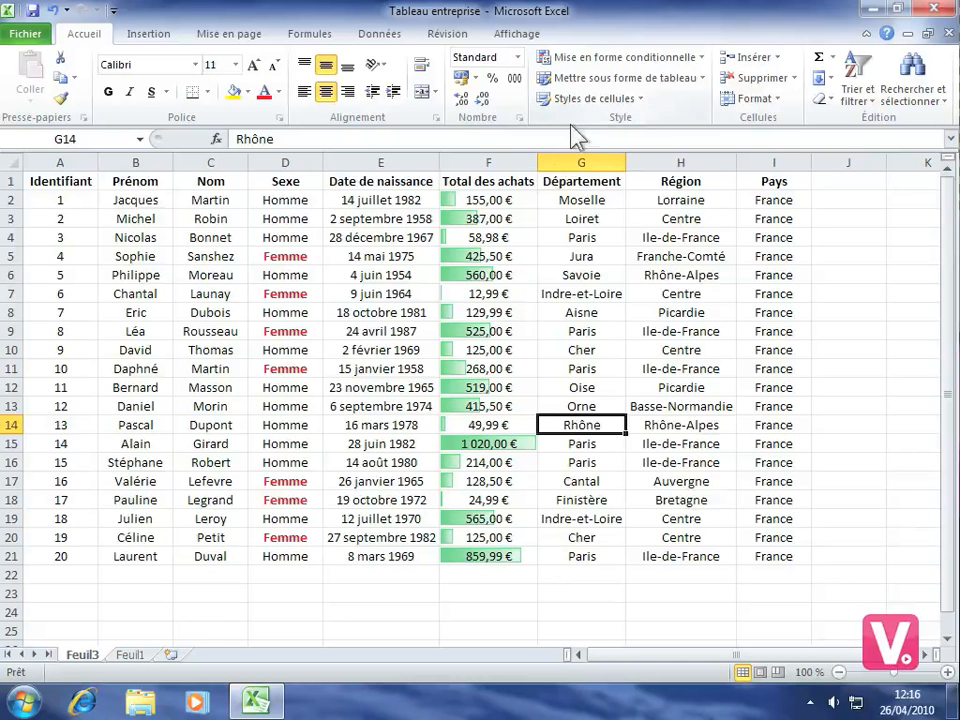
{"action": "left_click", "coordinate": [656, 64]}
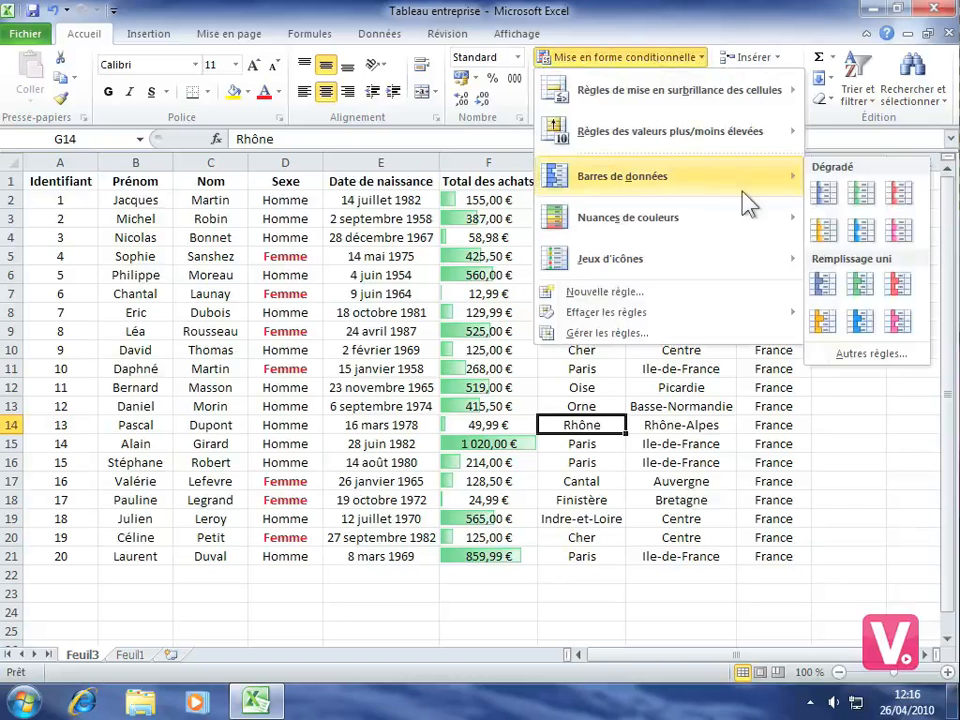
{"action": "left_click", "coordinate": [620, 293]}
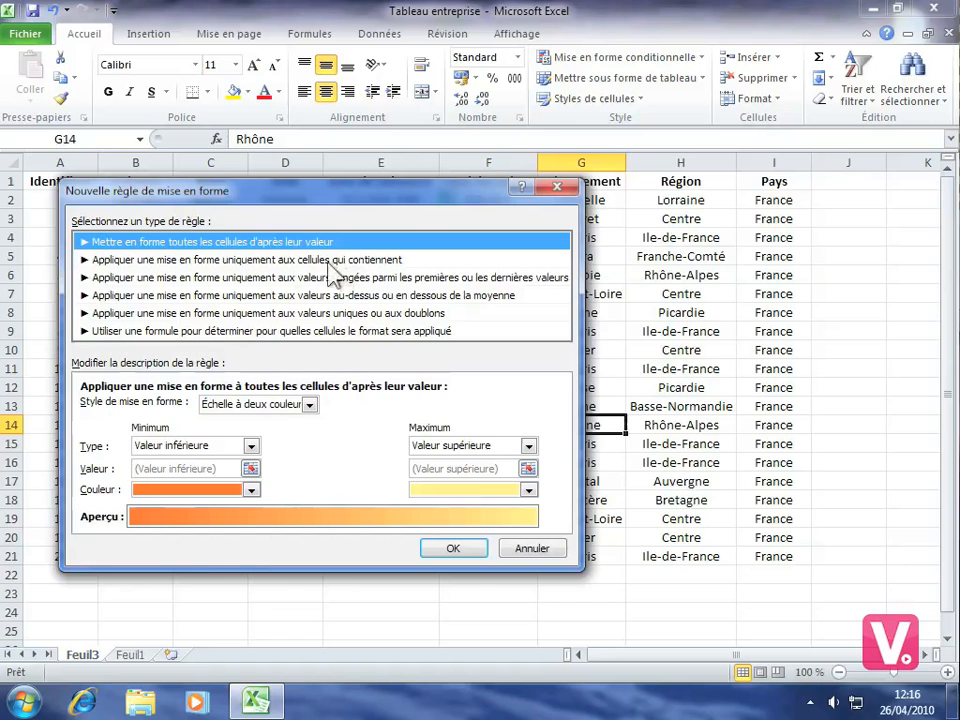
{"action": "left_click", "coordinate": [317, 261]}
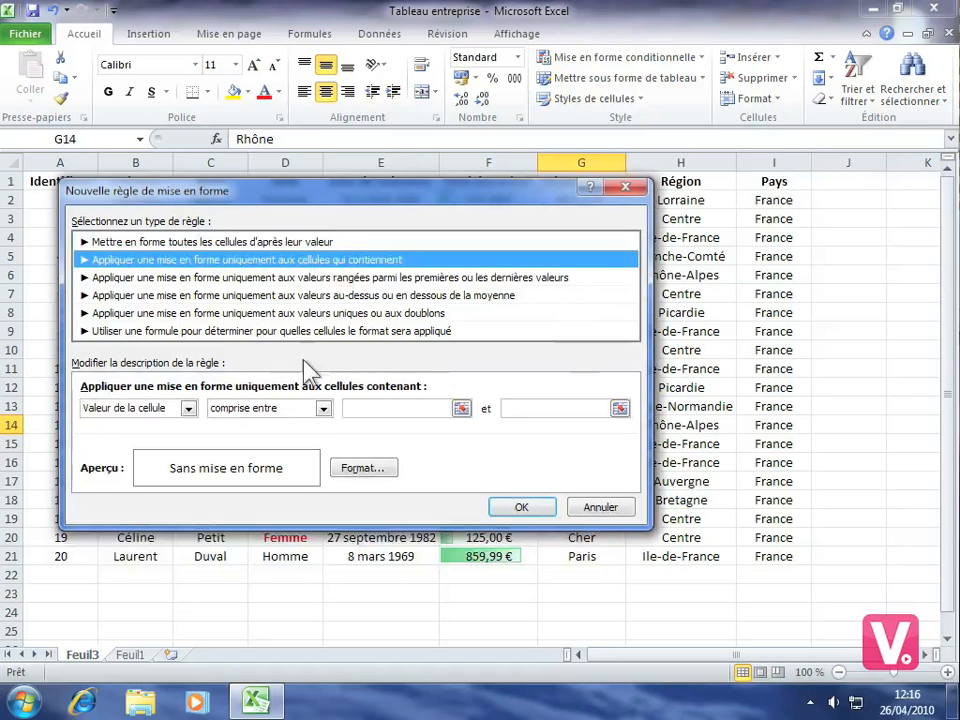
{"action": "left_click", "coordinate": [188, 408]}
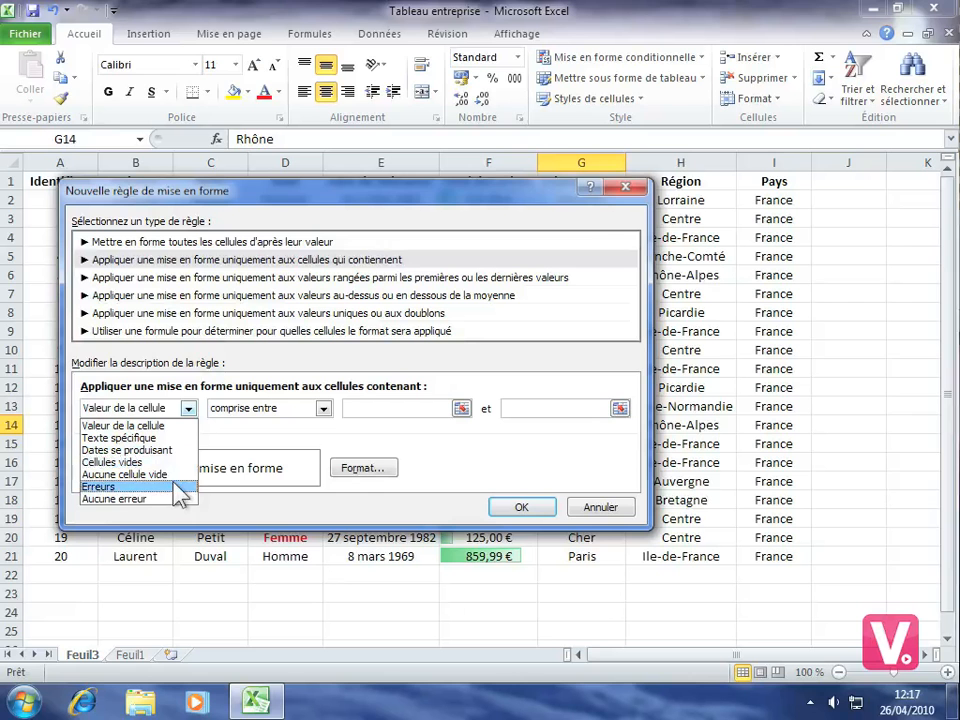
{"action": "left_click", "coordinate": [117, 463]}
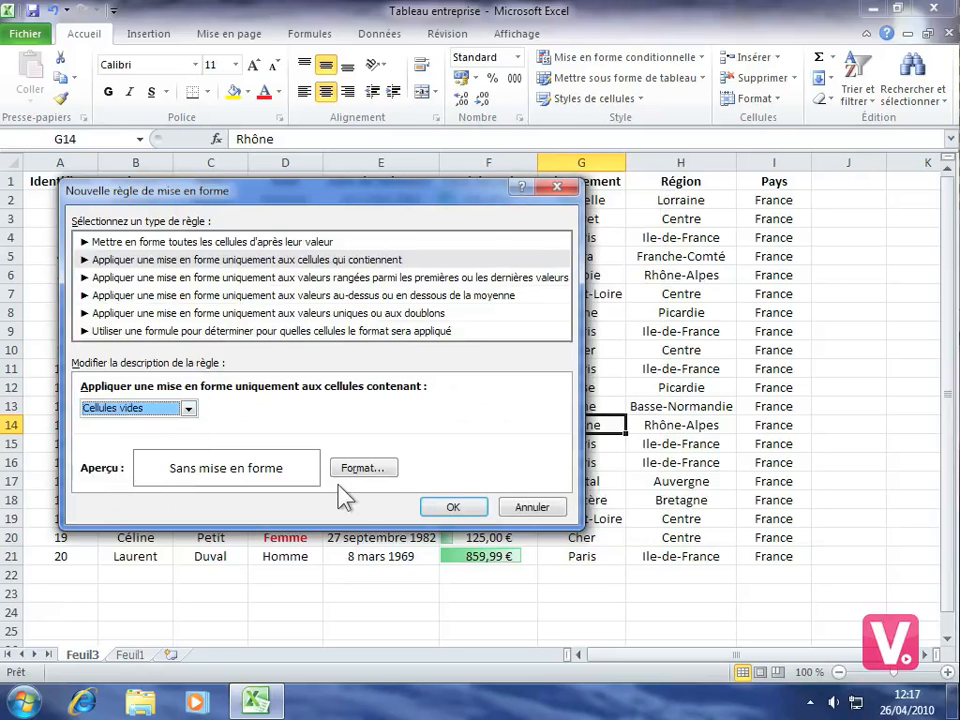
Set a light green fill as the empty-cell rule's format and confirm the rule
{"action": "left_click", "coordinate": [365, 470]}
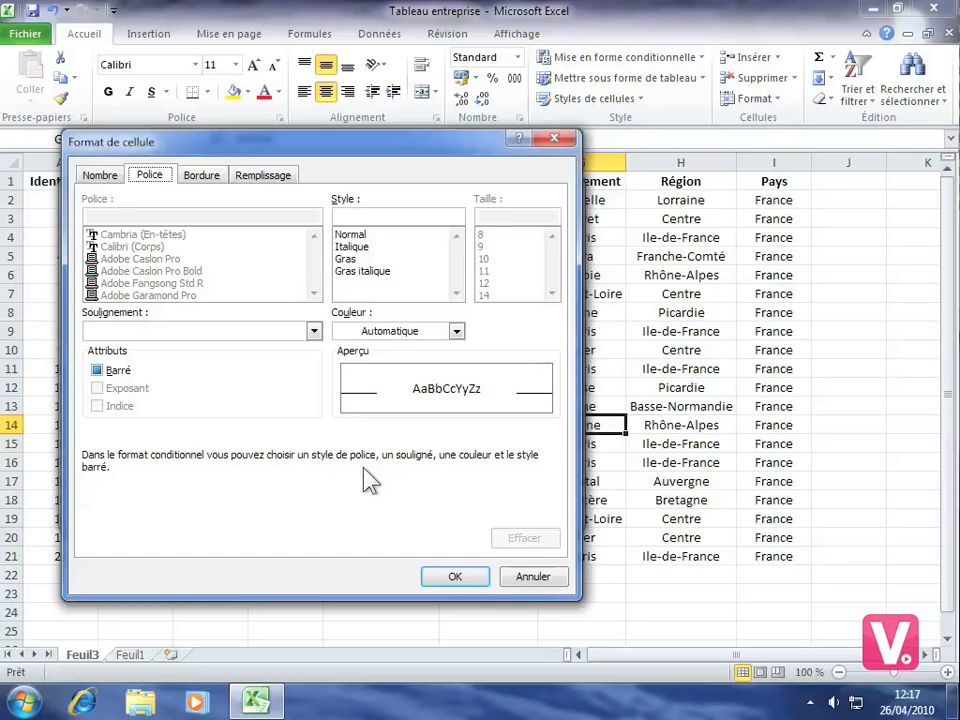
{"action": "left_click", "coordinate": [262, 176]}
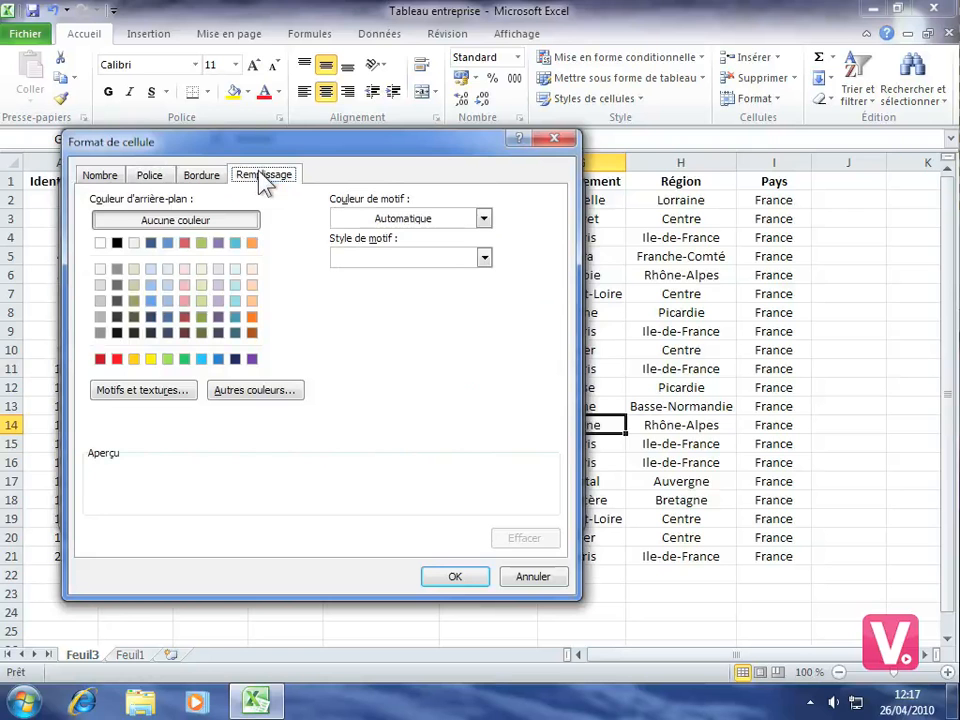
{"action": "left_click", "coordinate": [168, 360]}
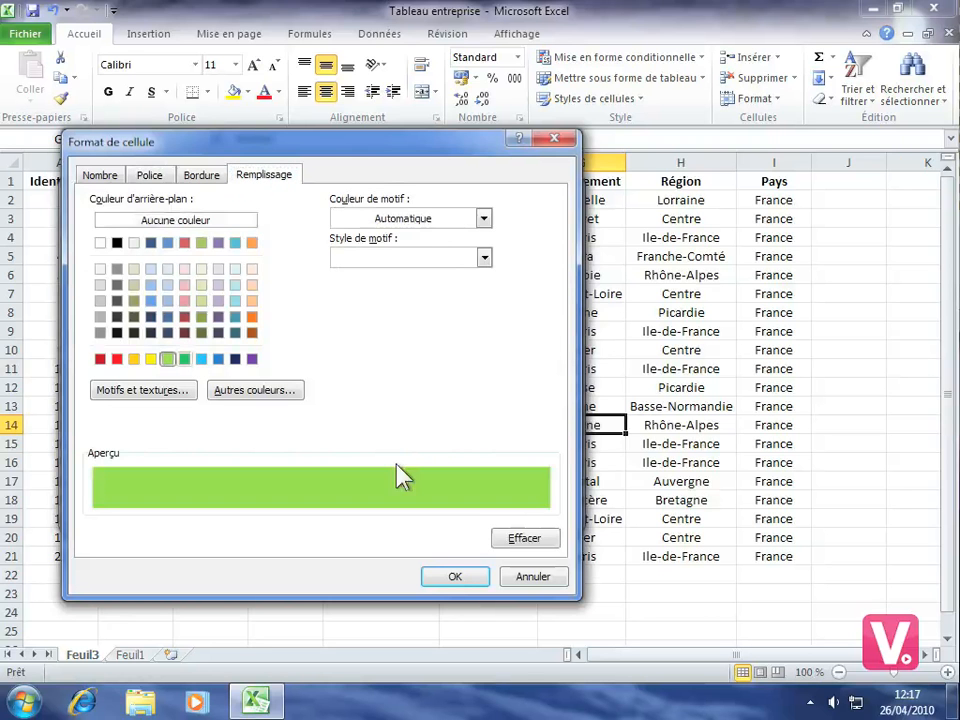
{"action": "left_click", "coordinate": [450, 578]}
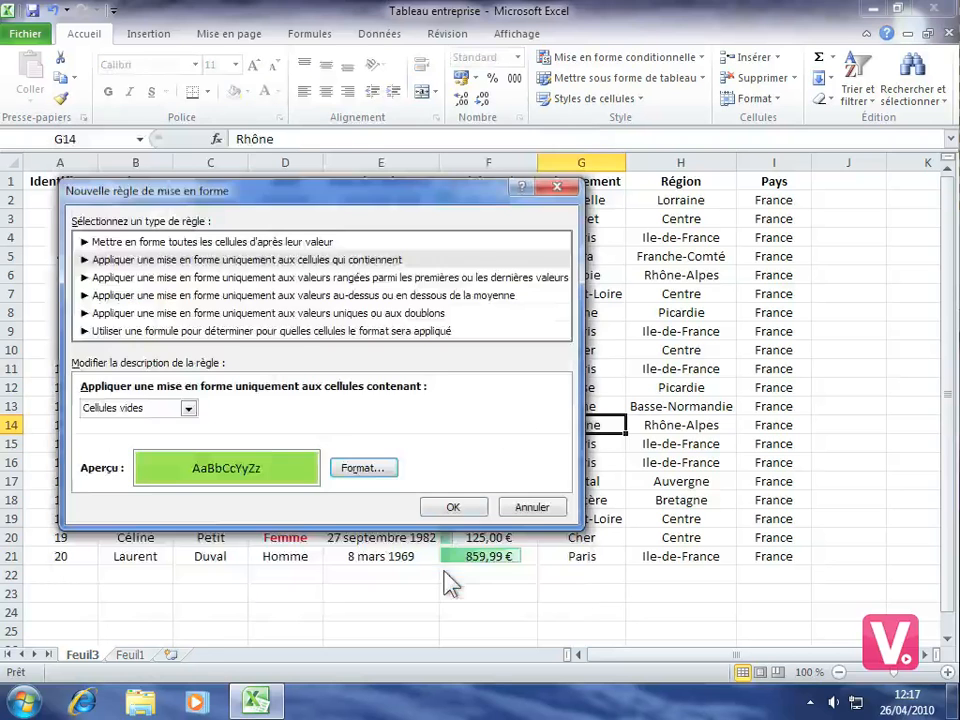
{"action": "left_click", "coordinate": [450, 507]}
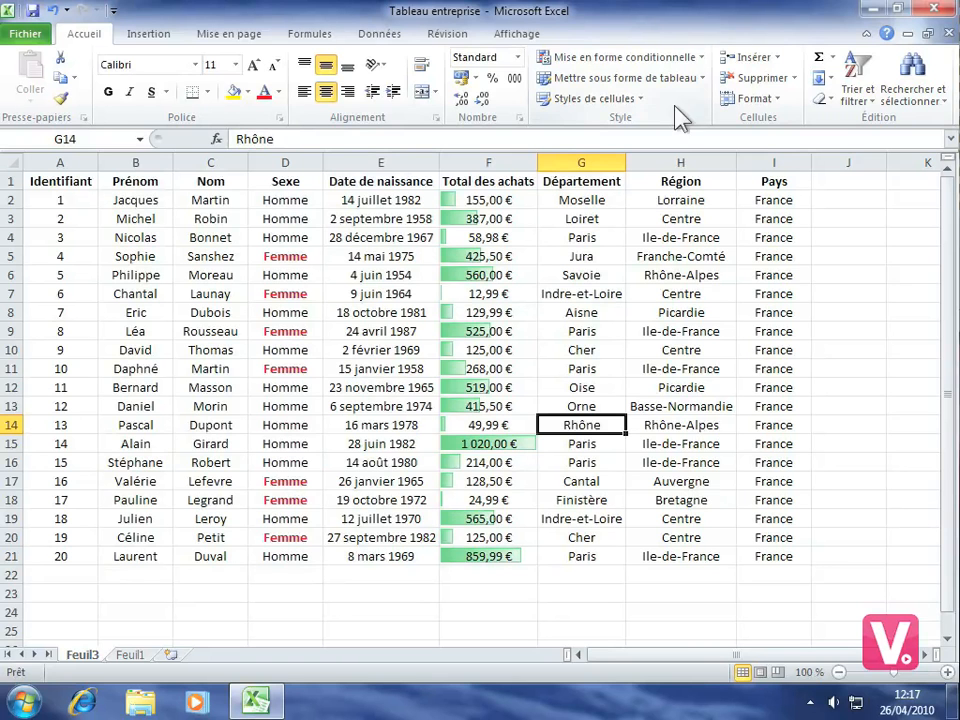
Change the range of the green empty-cell formatting rule to =$A$1:$J$25 and apply it
{"action": "left_click", "coordinate": [655, 66]}
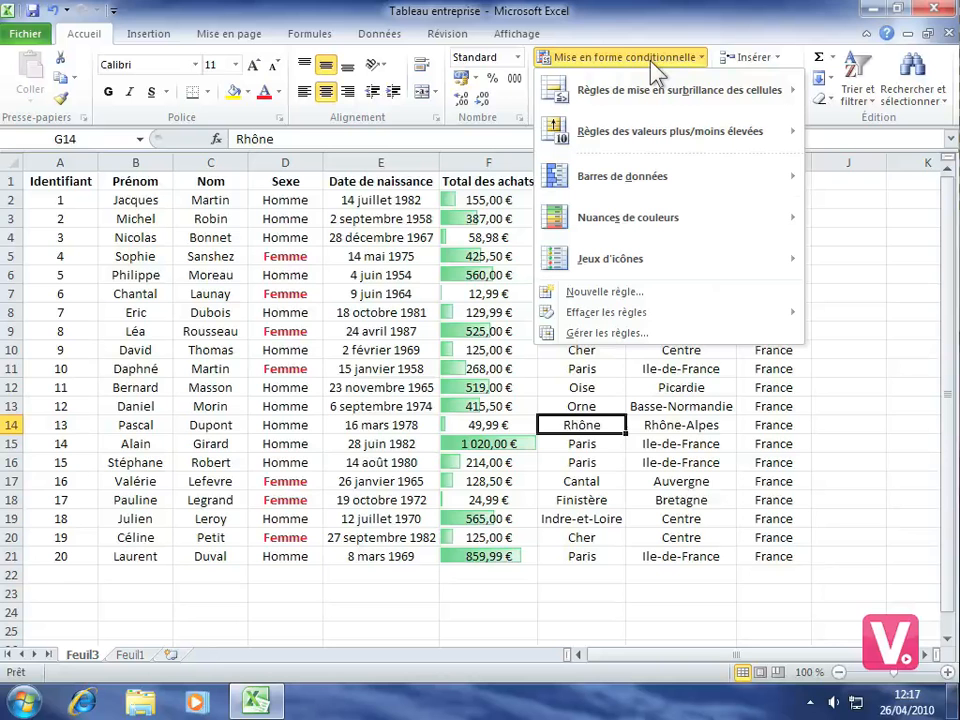
{"action": "left_click", "coordinate": [760, 332]}
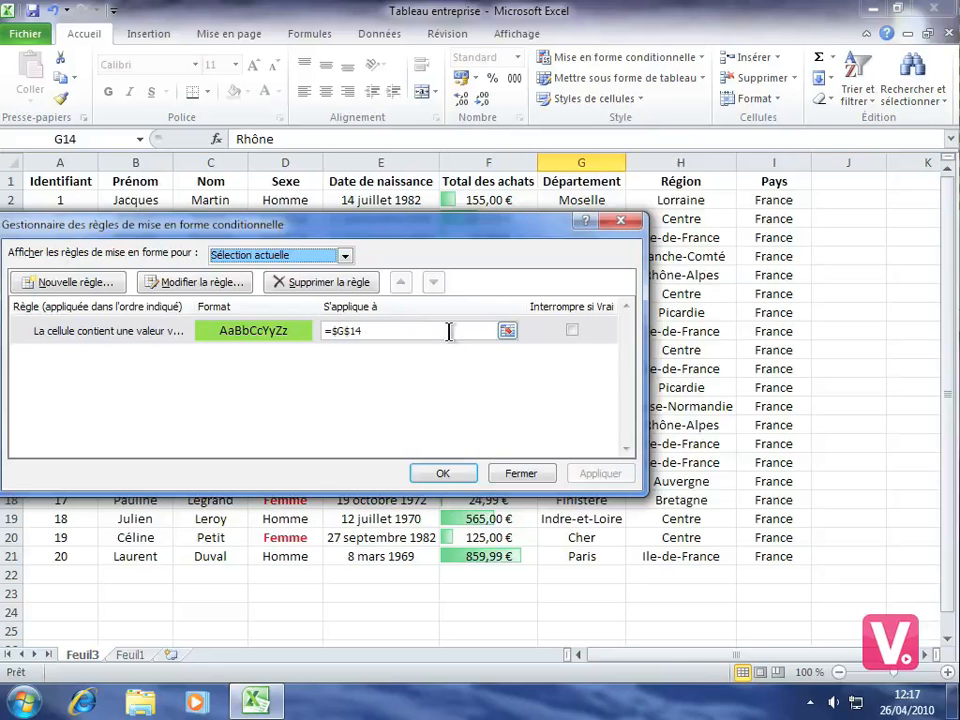
{"action": "left_click", "coordinate": [508, 330]}
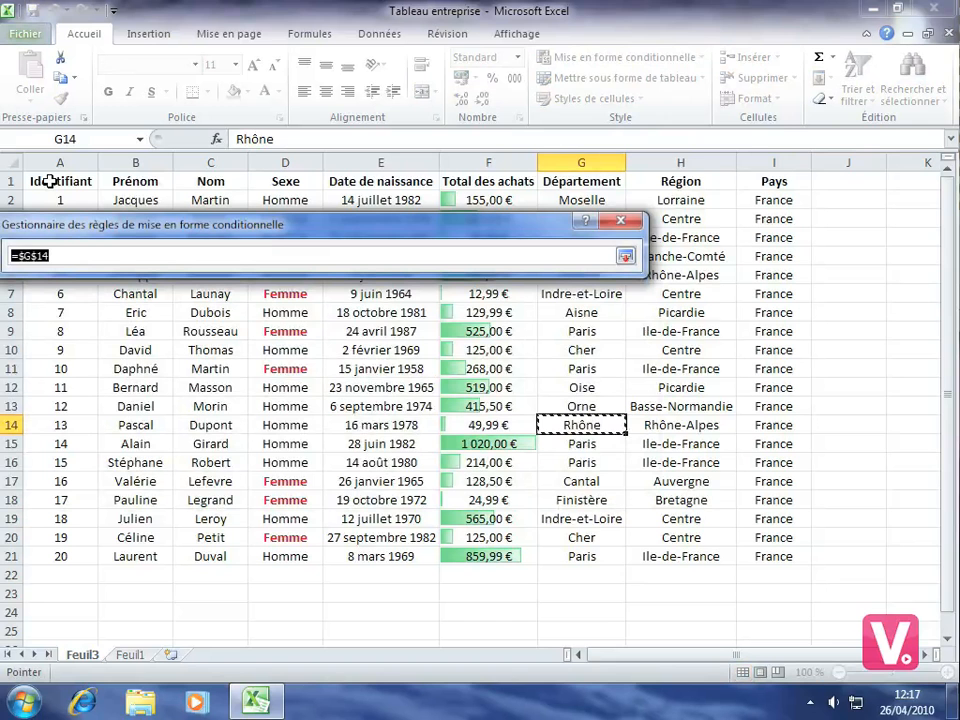
{"action": "left_click_drag", "start_coordinate": [48, 182], "coordinate": [858, 622]}
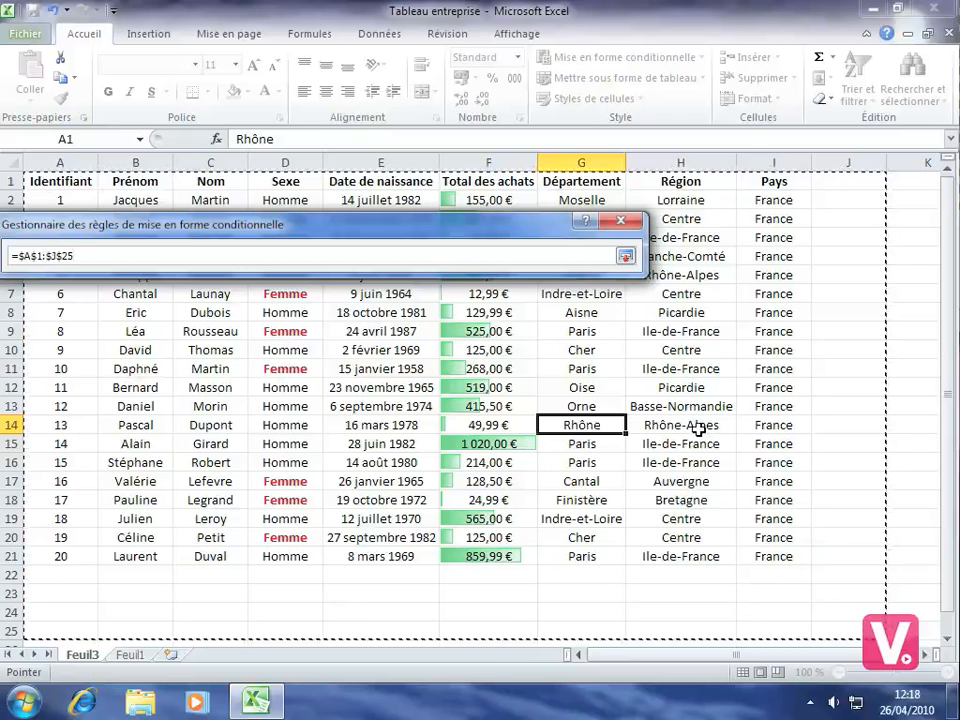
{"action": "left_click", "coordinate": [625, 256]}
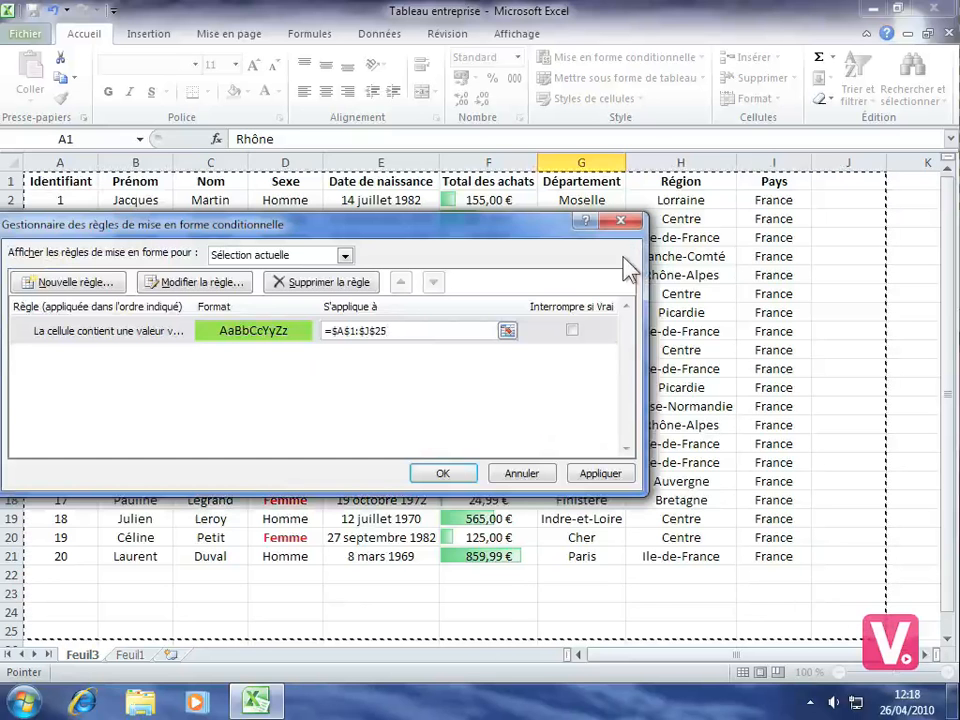
{"action": "left_click", "coordinate": [438, 476]}
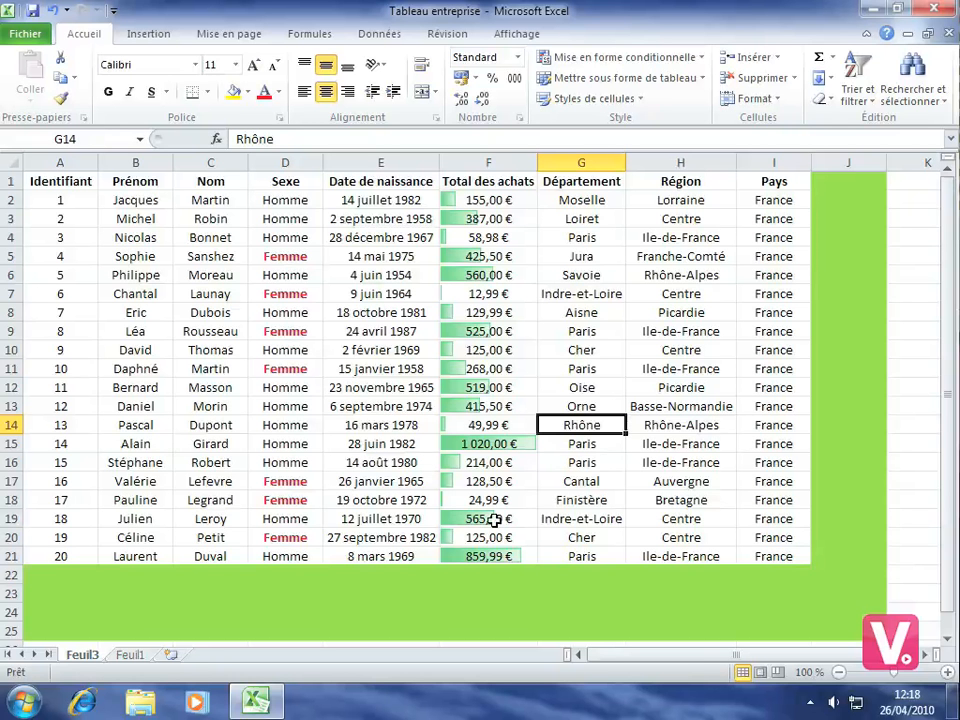
Clear the conditional formatting rules from the entire Feuil3 sheet
{"action": "left_click", "coordinate": [418, 574]}
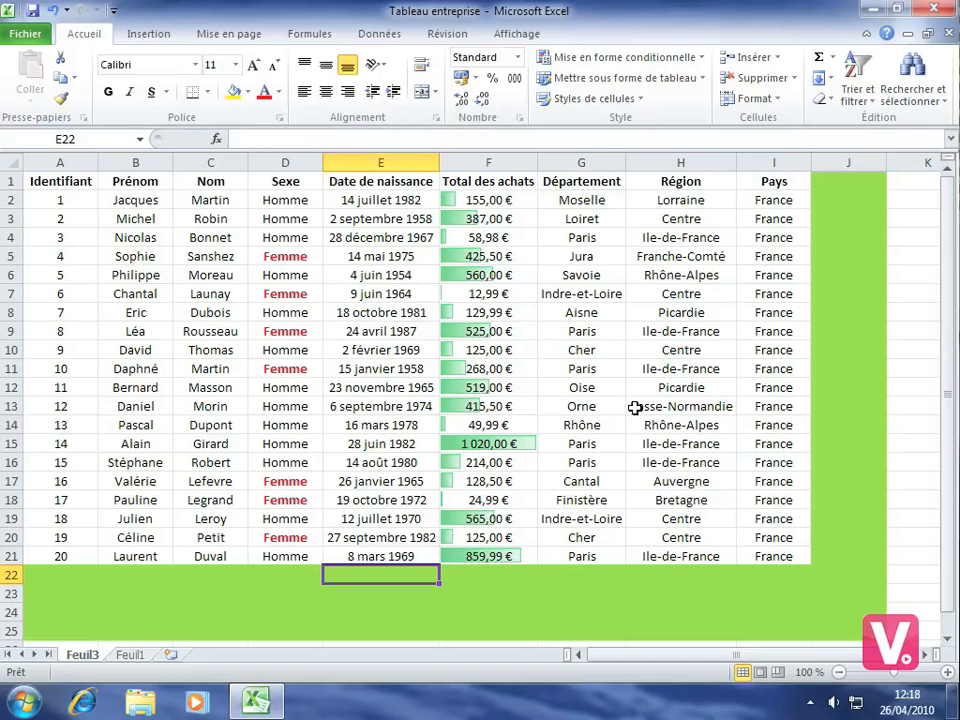
{"action": "left_click", "coordinate": [631, 62]}
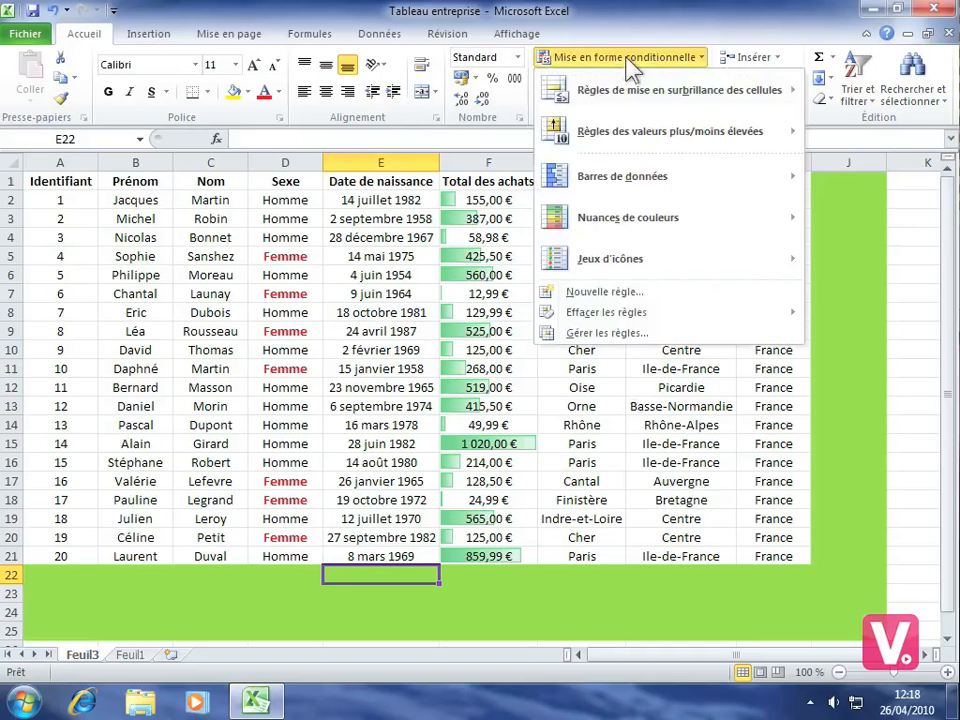
{"action": "mouse_move", "coordinate": [714, 316]}
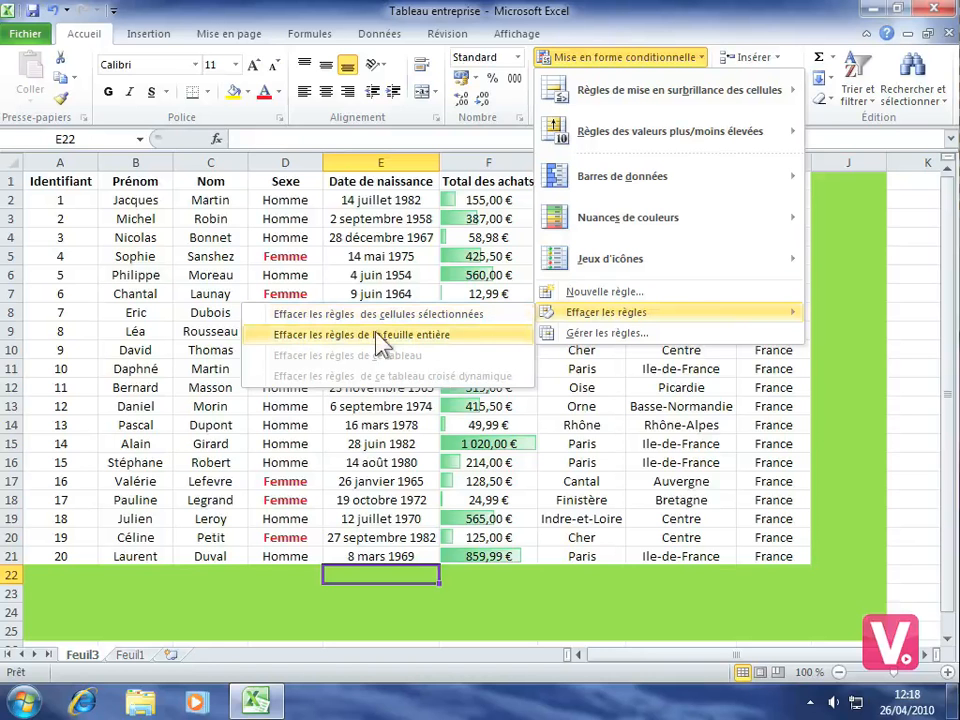
{"action": "left_click", "coordinate": [427, 336]}
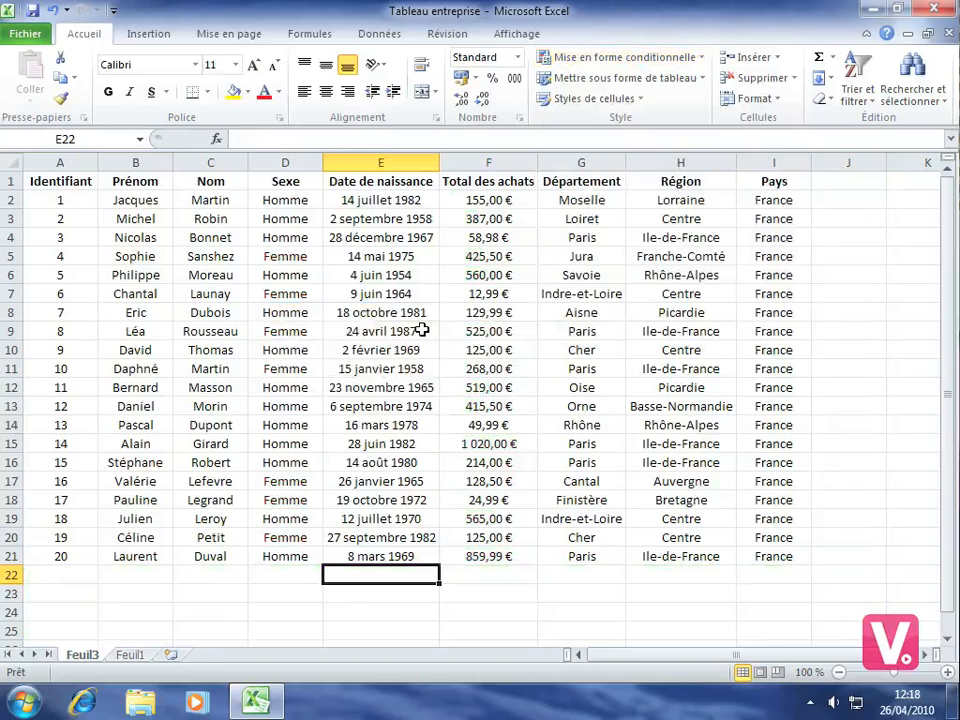